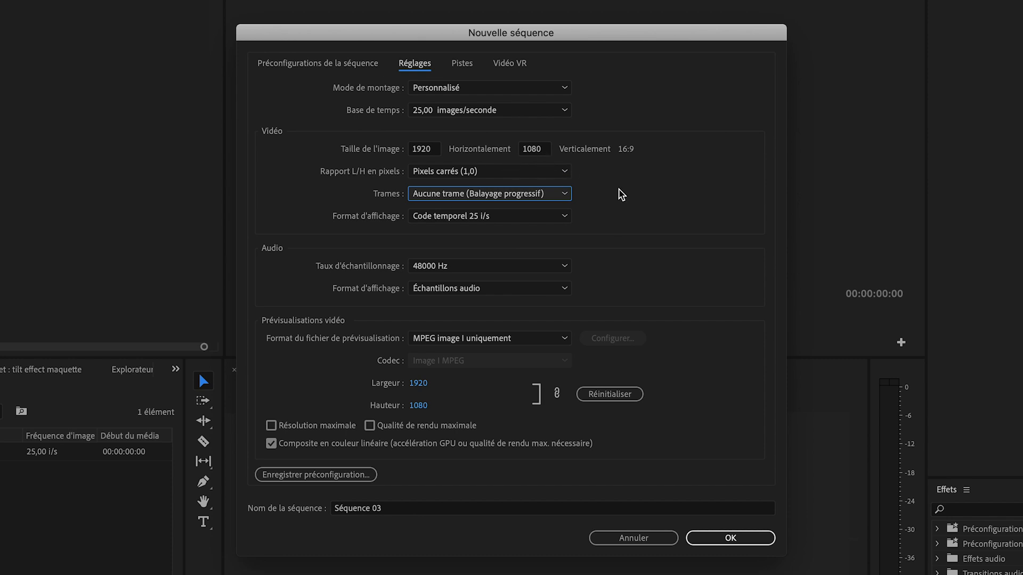
Place DJI_0034.MP4 at the start of track V1 in the new Séquence 03 and reframe it with scale 48 and position 1291, 685.
left_click(731, 539)
left_click_drag(80, 407, 447, 463)
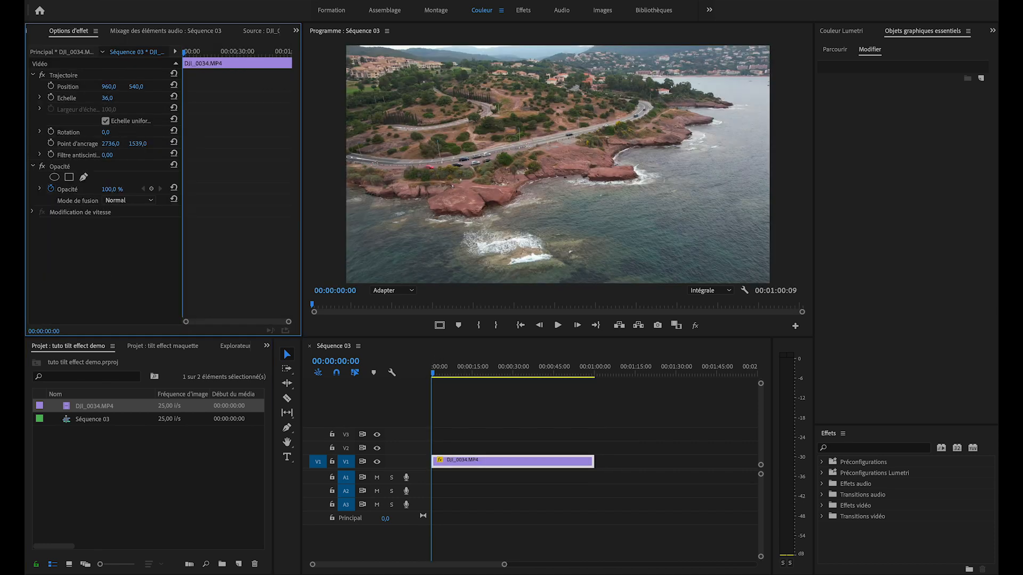
left_click_drag(107, 98, 116, 98)
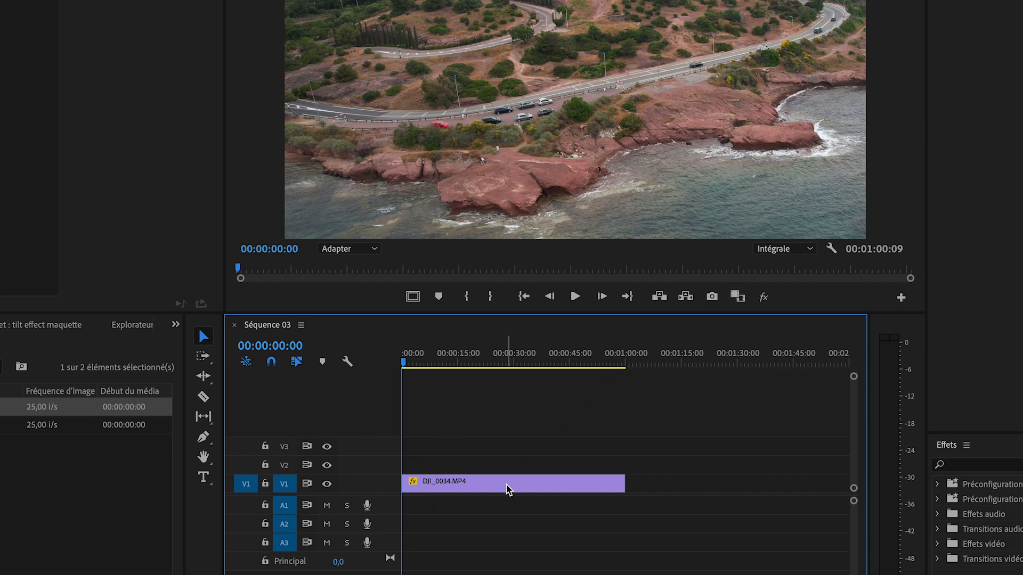
Set the playback speed of the DJI_0034.MP4 clip on track V1 to 1000%.
left_click_drag(413, 362, 552, 359)
key("Home")
right_click(479, 483)
left_click(543, 391)
type("1000")
left_click(544, 329)
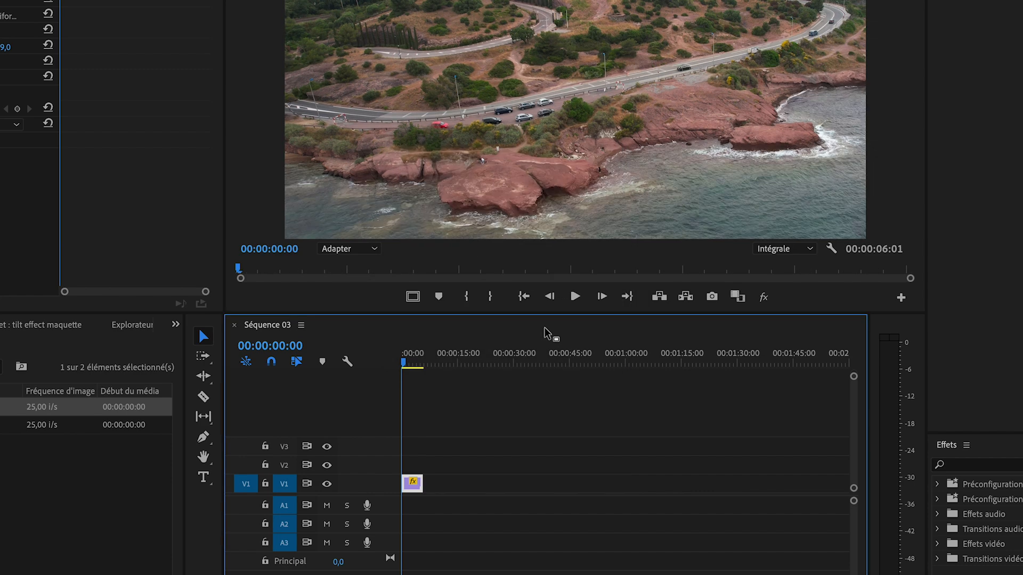
Play back the sped-up clip in Séquence 03 to review its motion.
key("space")
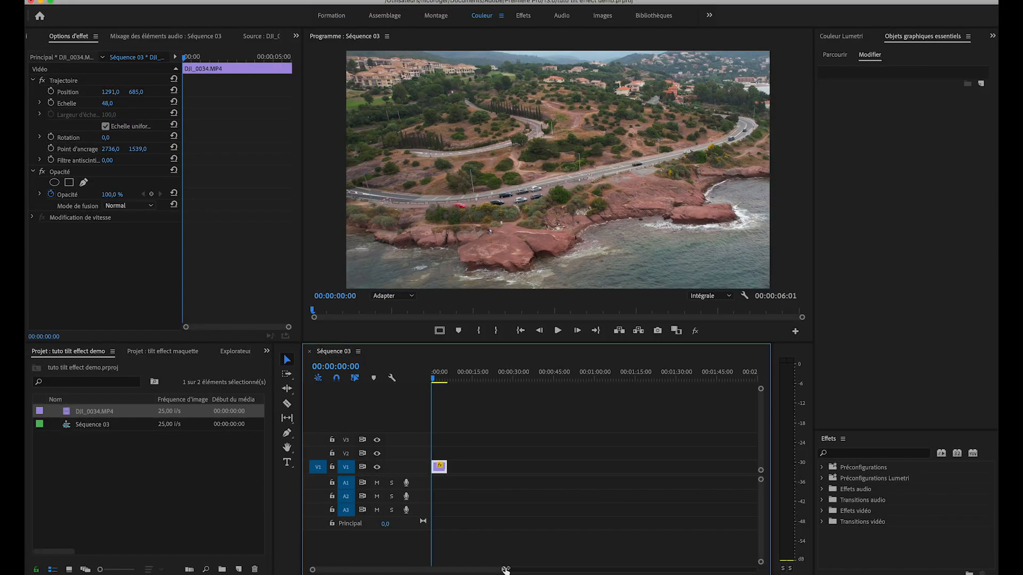
left_click_drag(505, 570, 429, 570)
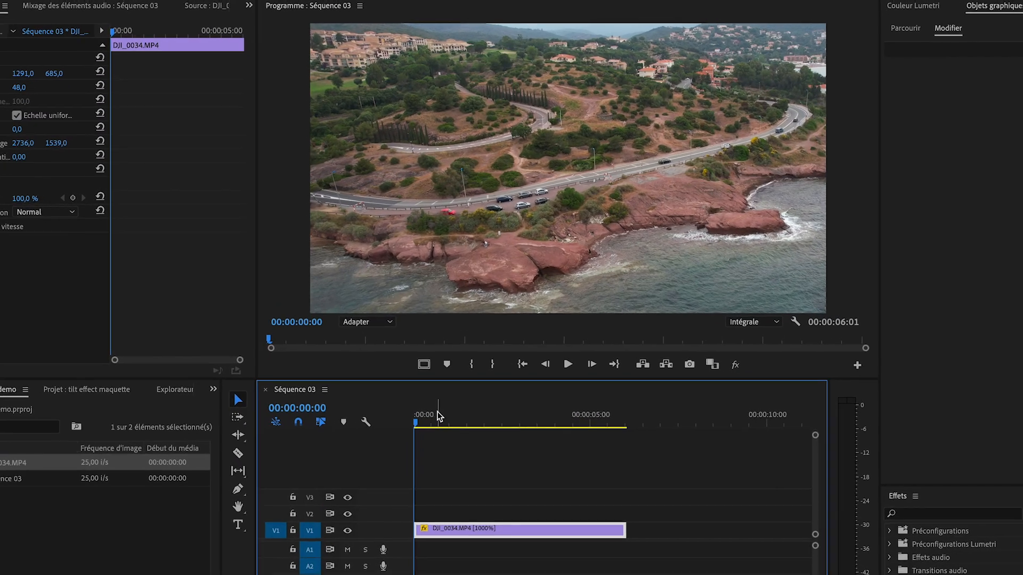
key("space")
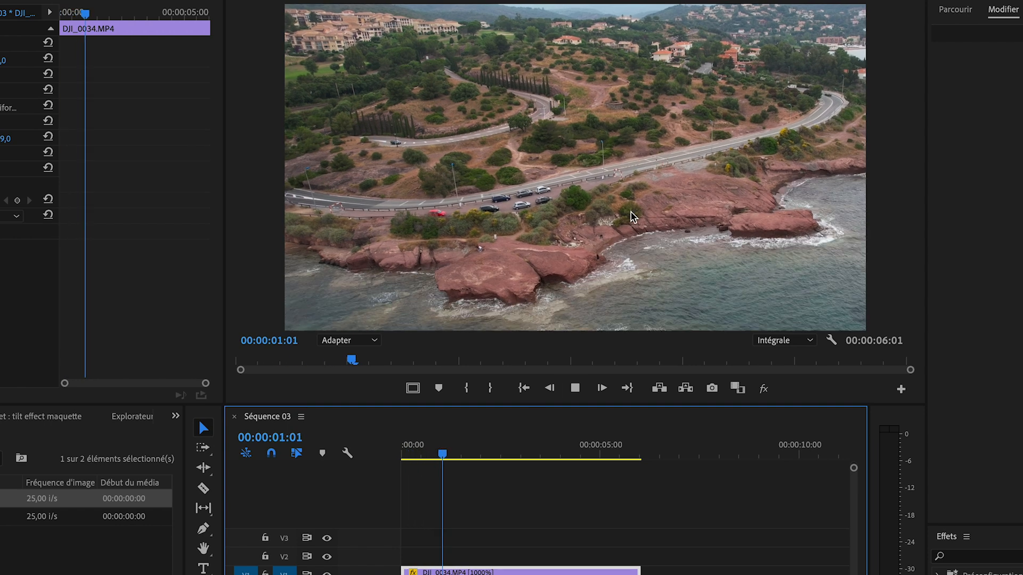
key("space")
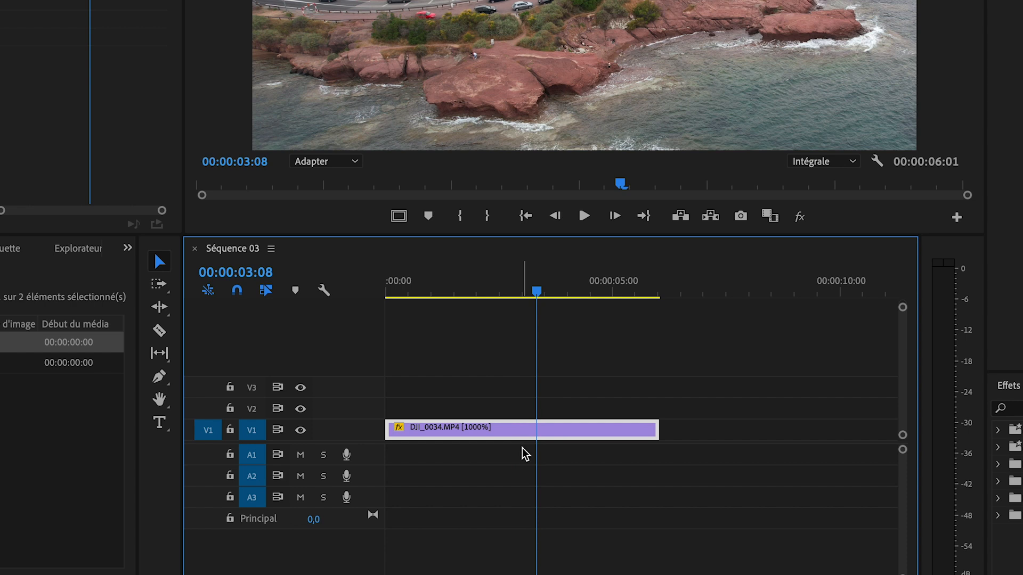
Nest the sped-up clip as Séquence imbriquée 01, check the nested contents and return to Séquence 03.
right_click(570, 432)
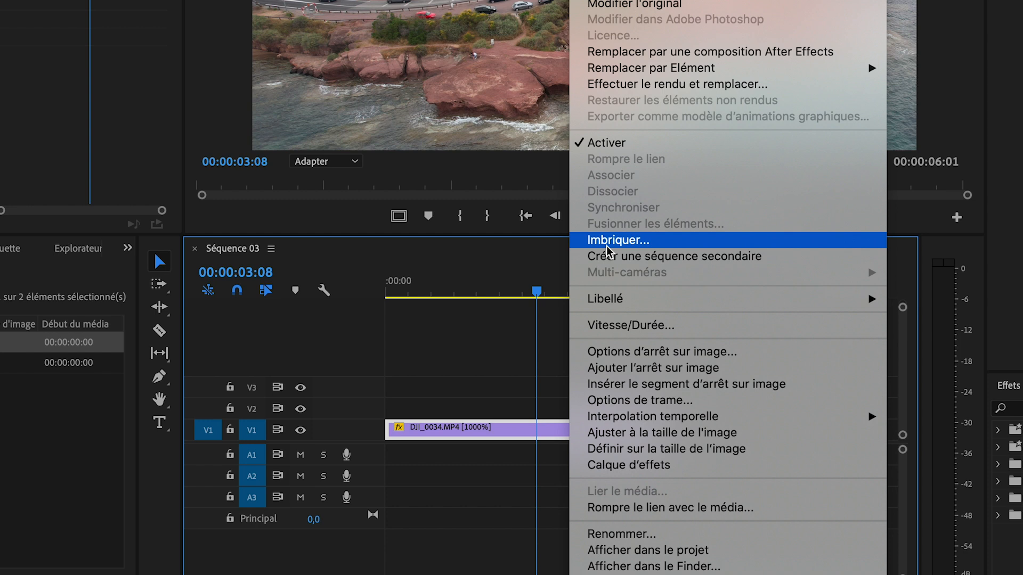
left_click(619, 240)
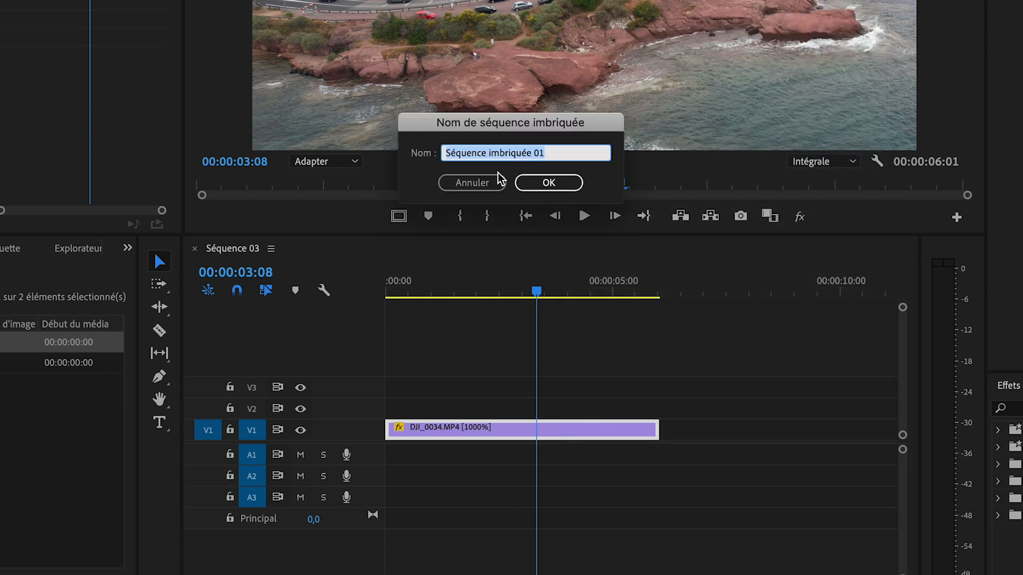
left_click(539, 183)
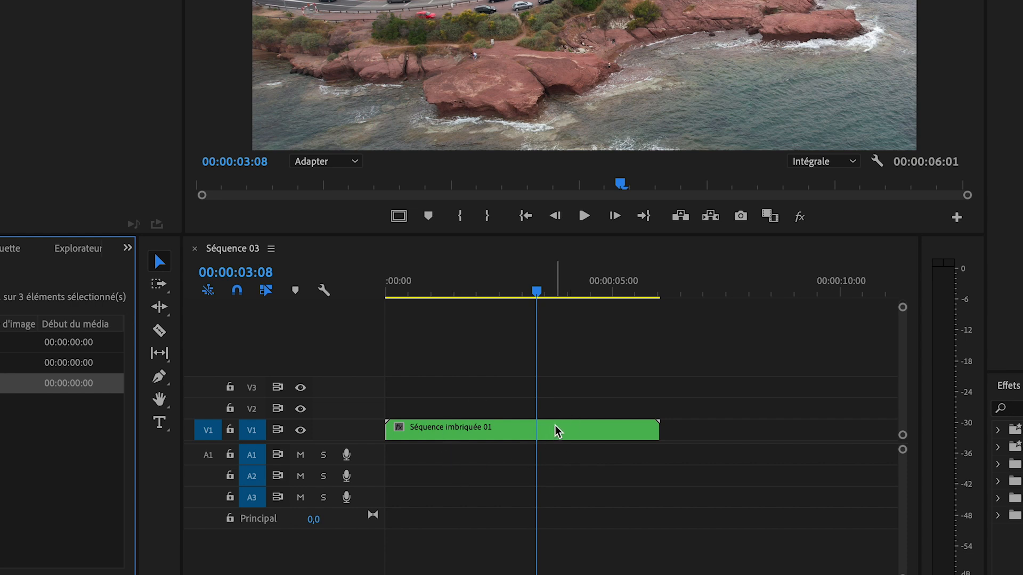
double_click(519, 433)
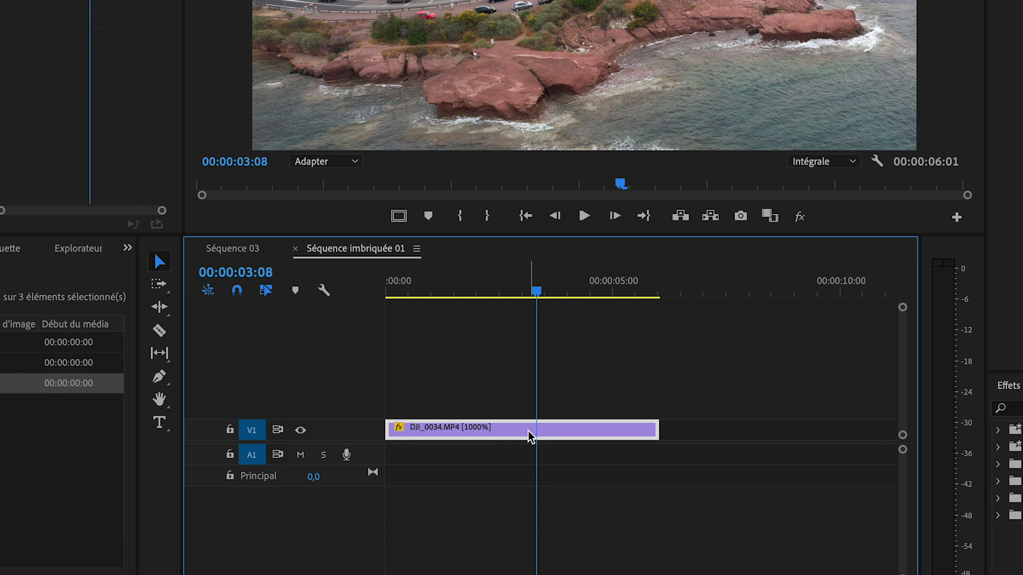
left_click(246, 248)
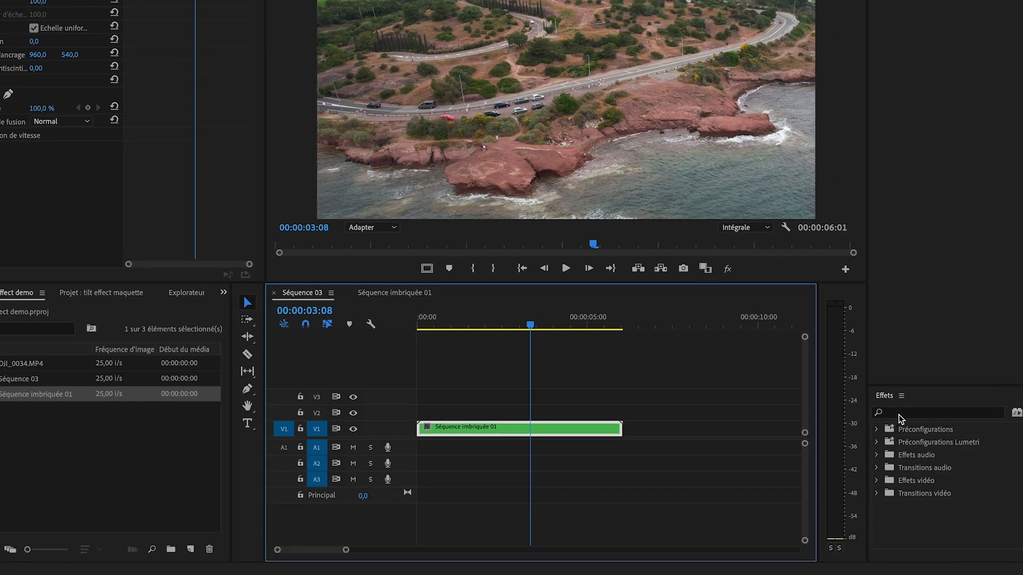
Apply the Stabilisation video effect to the nested sequence on V1 and play it back from the start.
left_click(1018, 409)
type("stab")
left_click_drag(940, 514, 596, 436)
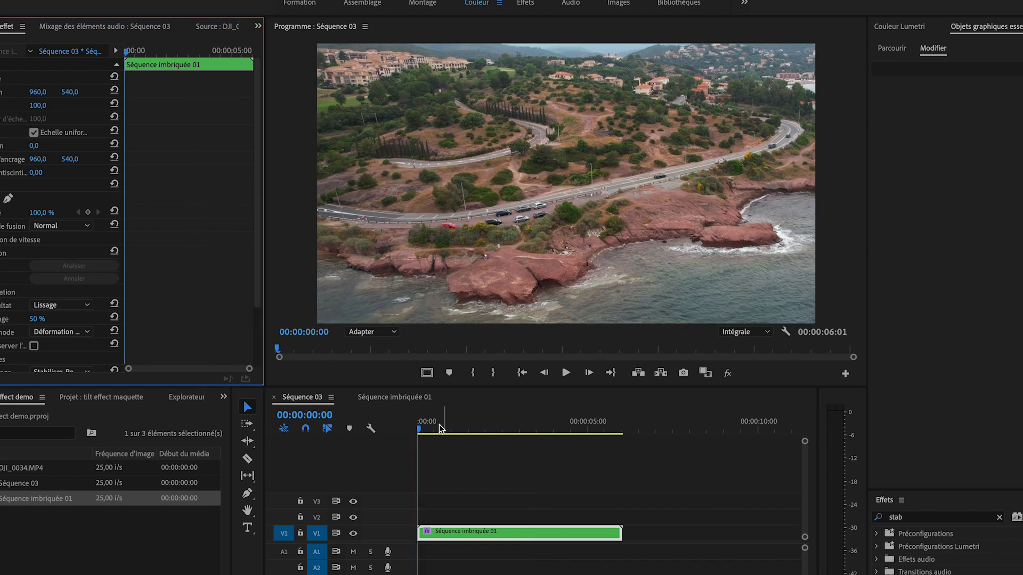
left_click(377, 467)
key("space")
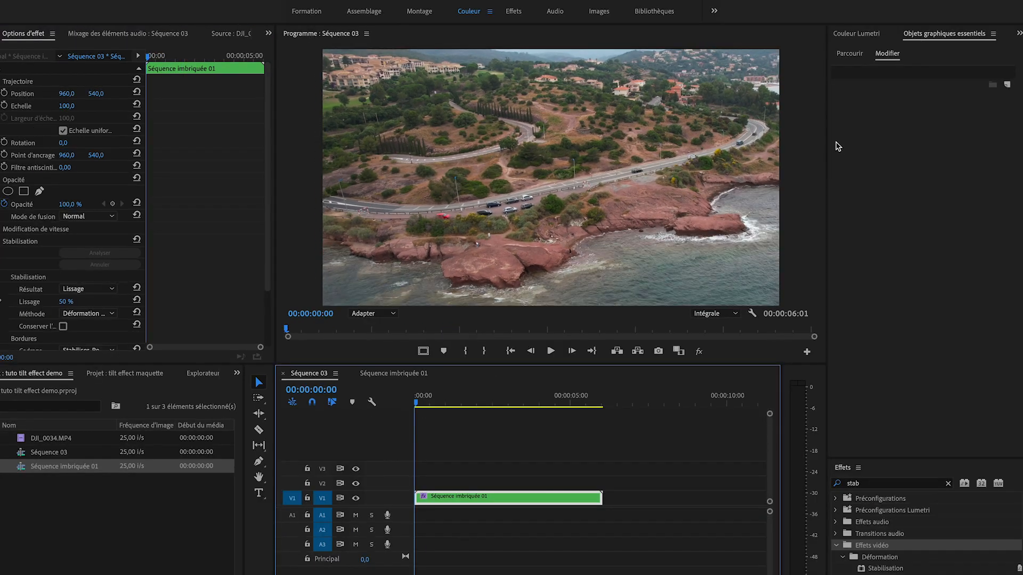
Raise the nested sequence's saturation to 150 in the Lumetri basic correction.
left_click(849, 35)
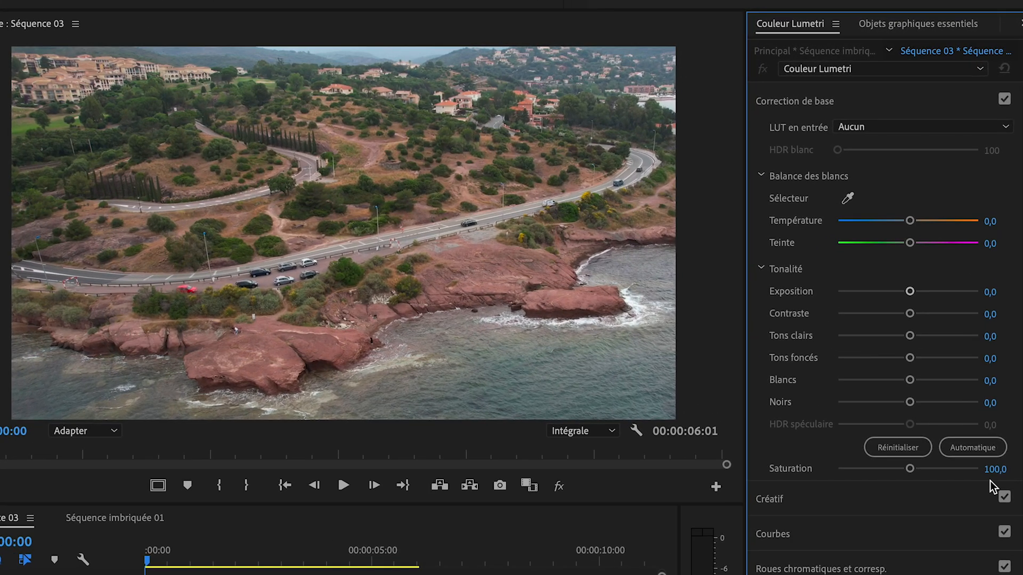
left_click(1003, 464)
type("15")
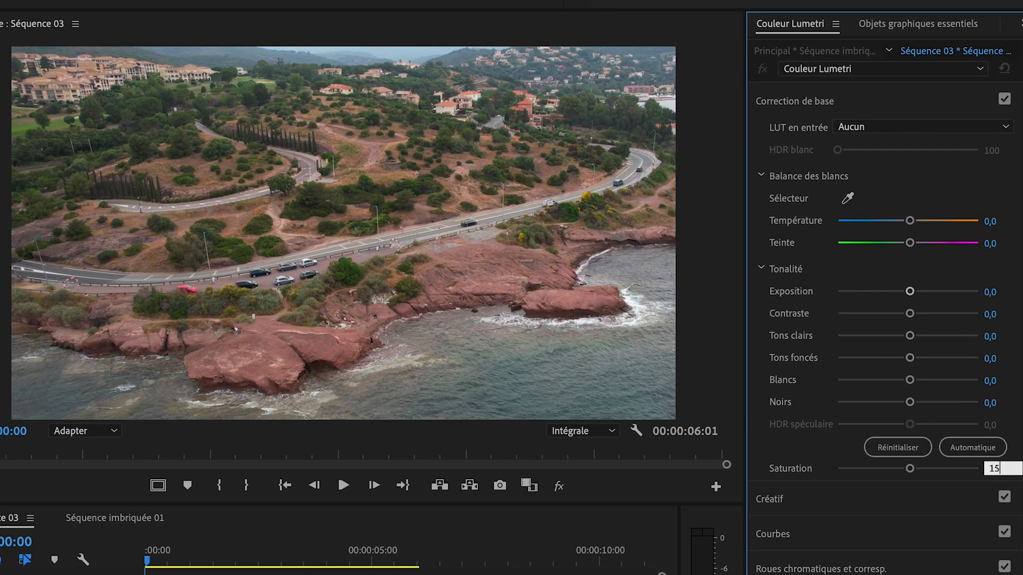
type("0")
key("Return")
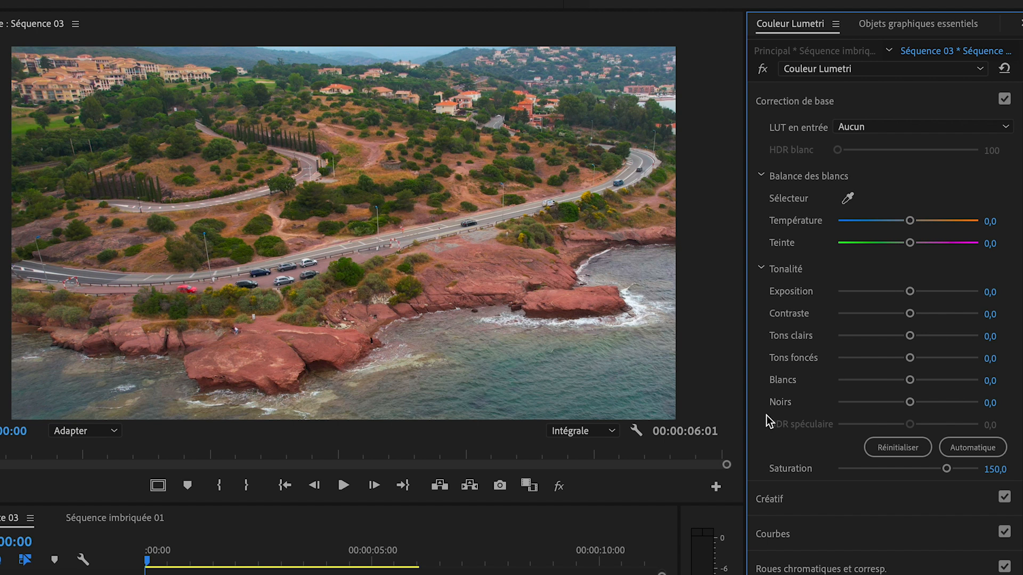
Adjust the Lumetri tone with Noirs at -30, Tons foncés at -15 and Exposition at 0,5.
left_click(991, 403)
type("-")
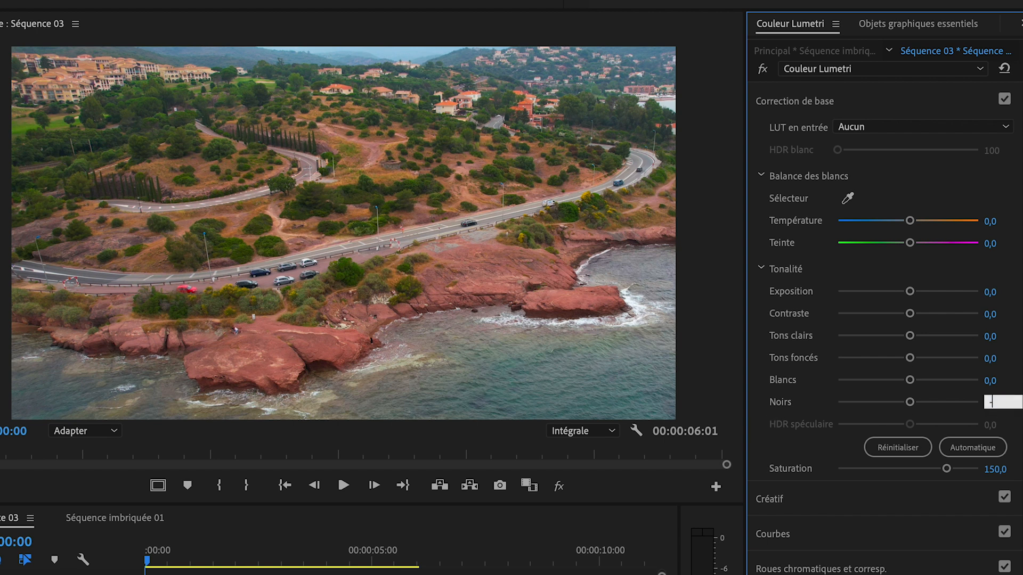
type("30")
key("Return")
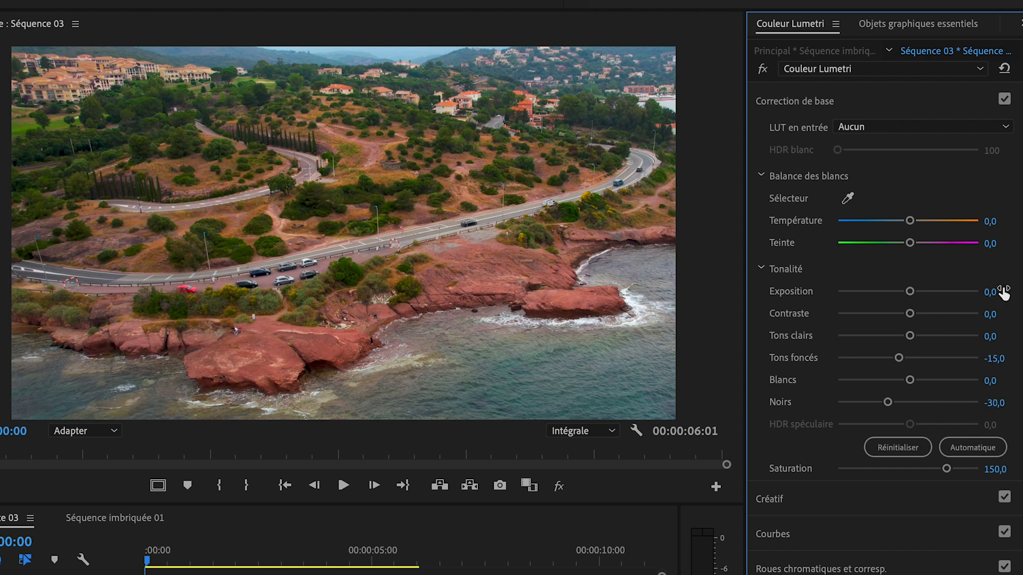
left_click(994, 292)
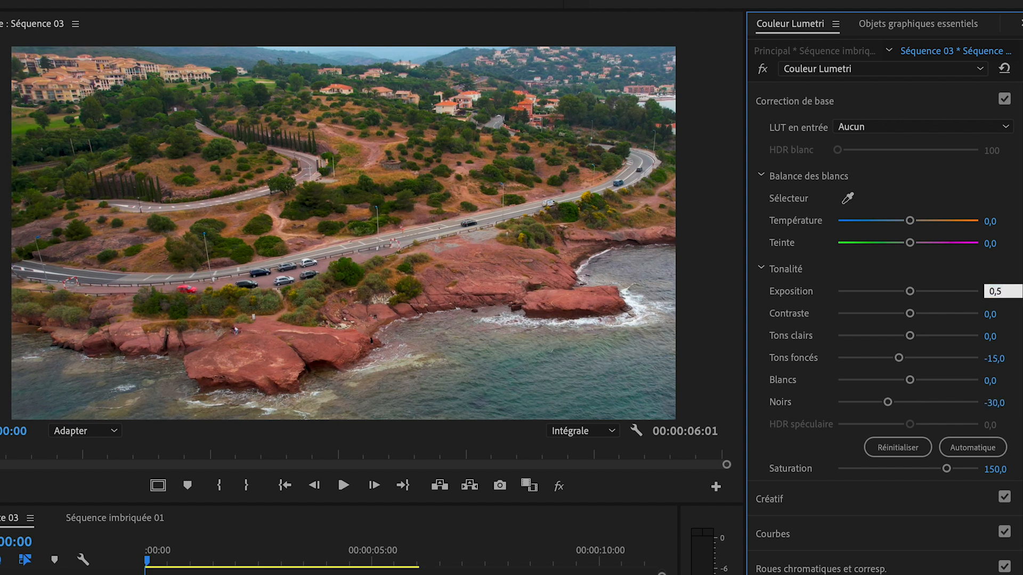
type("0,5")
key("Return")
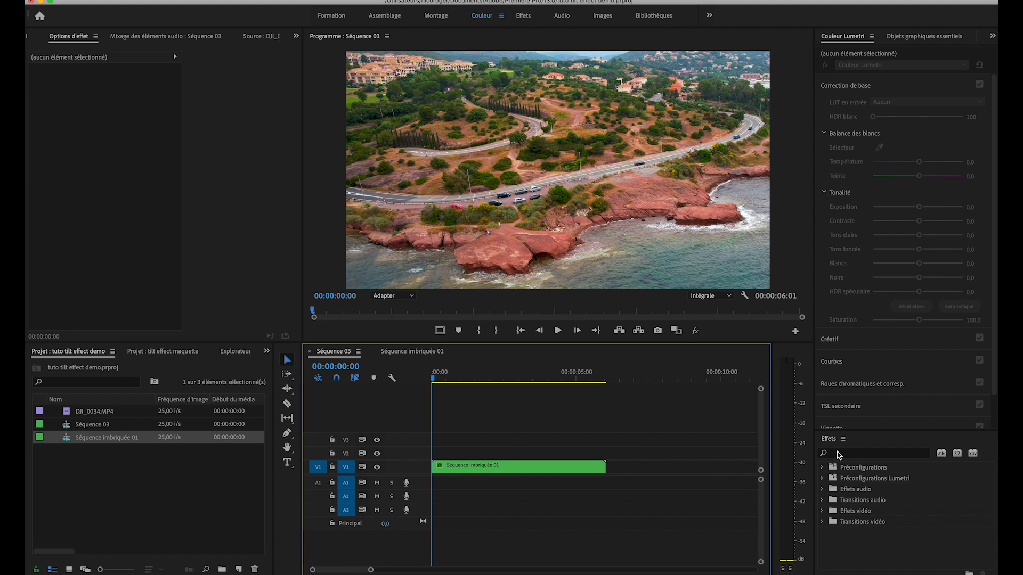
Apply the Flou gaussien video effect to the nested sequence and set its blur amount to 30.
left_click(839, 454)
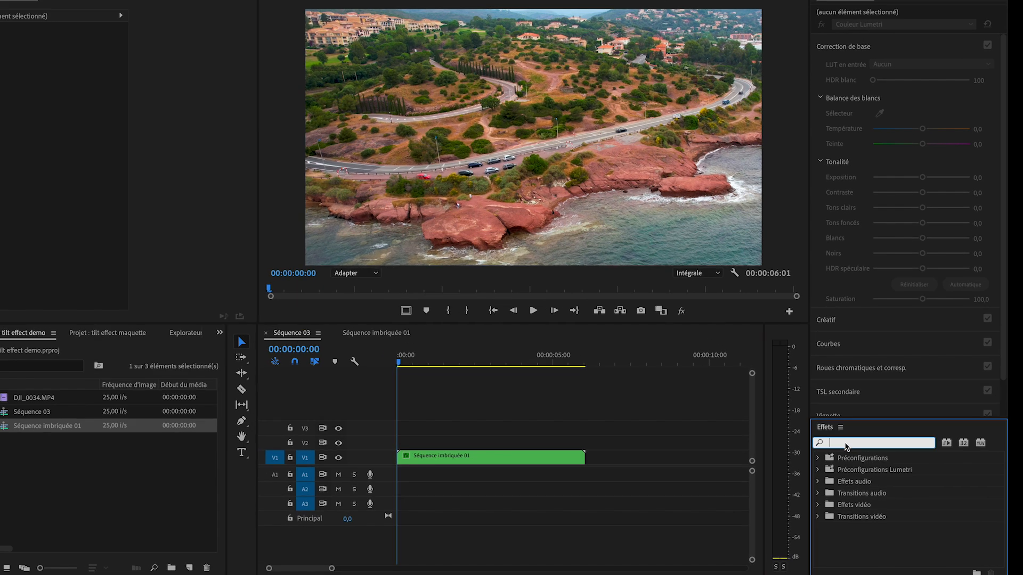
type("flou gau")
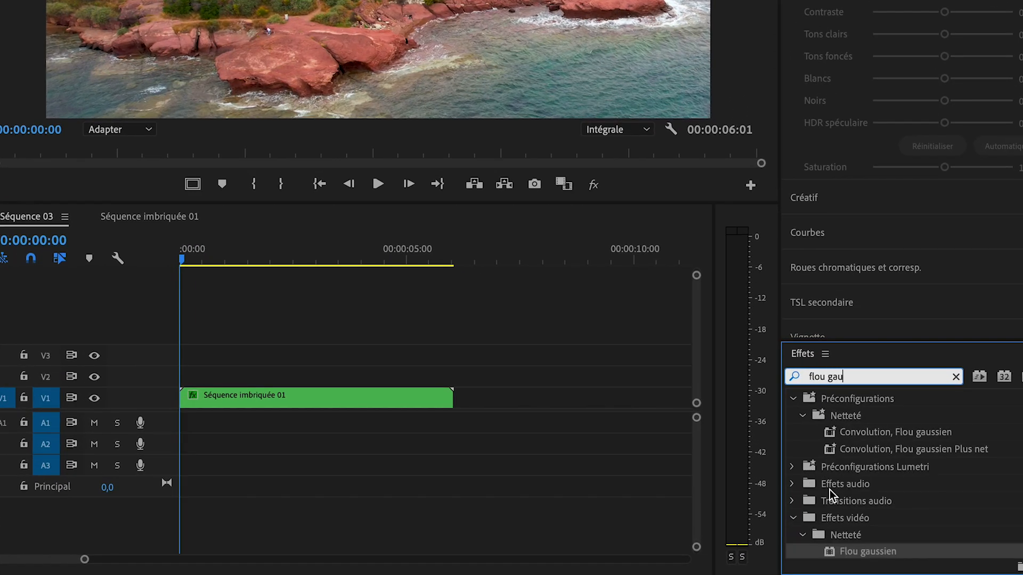
left_click_drag(896, 551, 401, 402)
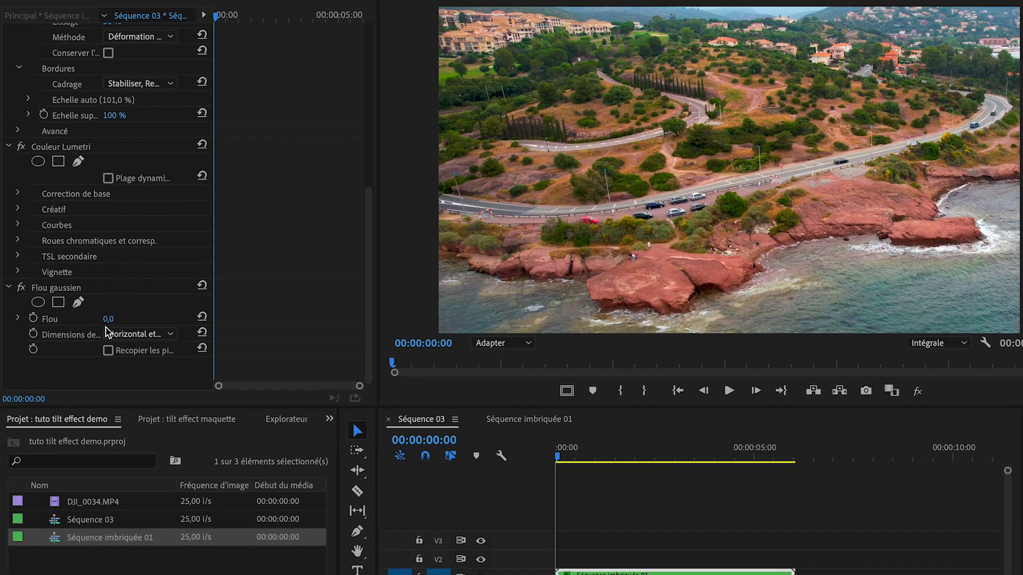
left_click(108, 320)
type("30")
key("Return")
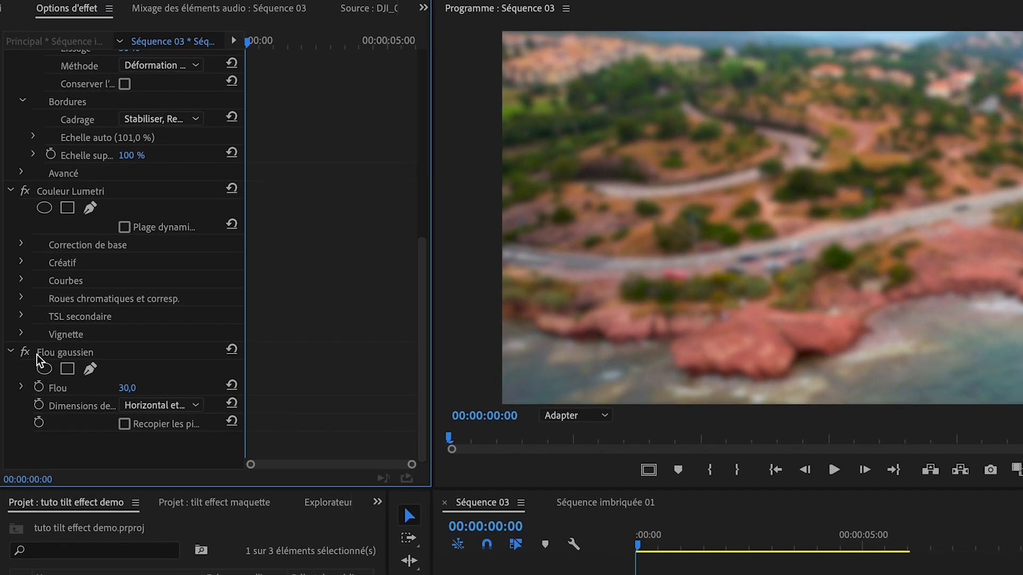
Draw a closed four-point slanted mask for the Gaussian blur along the coastal road, extending past both sides of the frame.
left_click(90, 369)
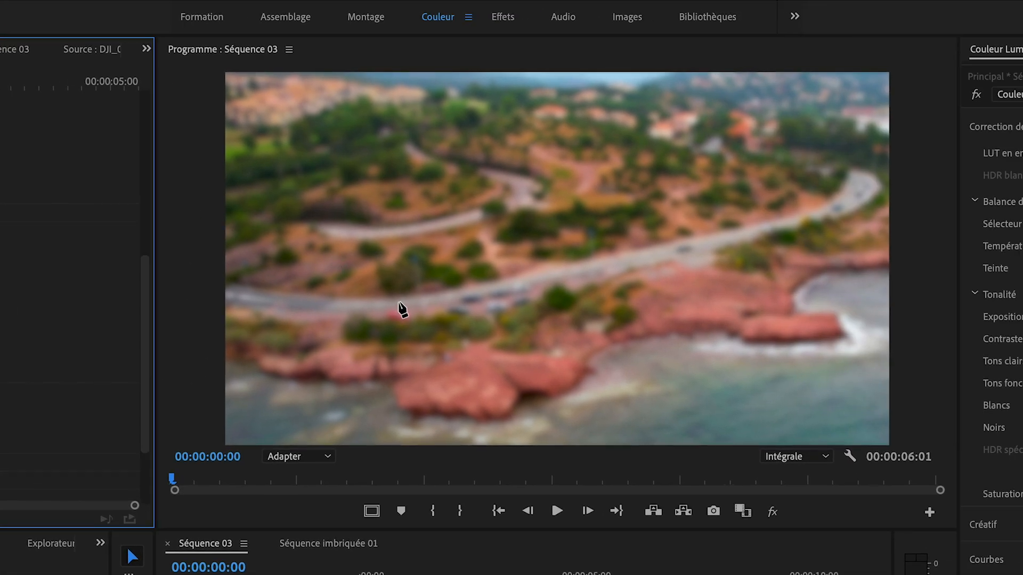
left_click(285, 457)
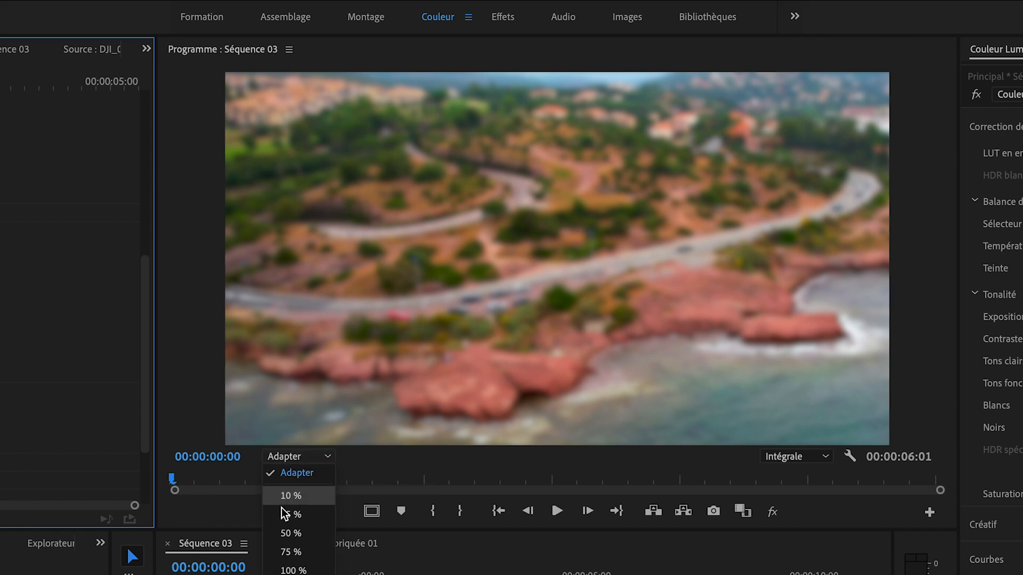
left_click(290, 533)
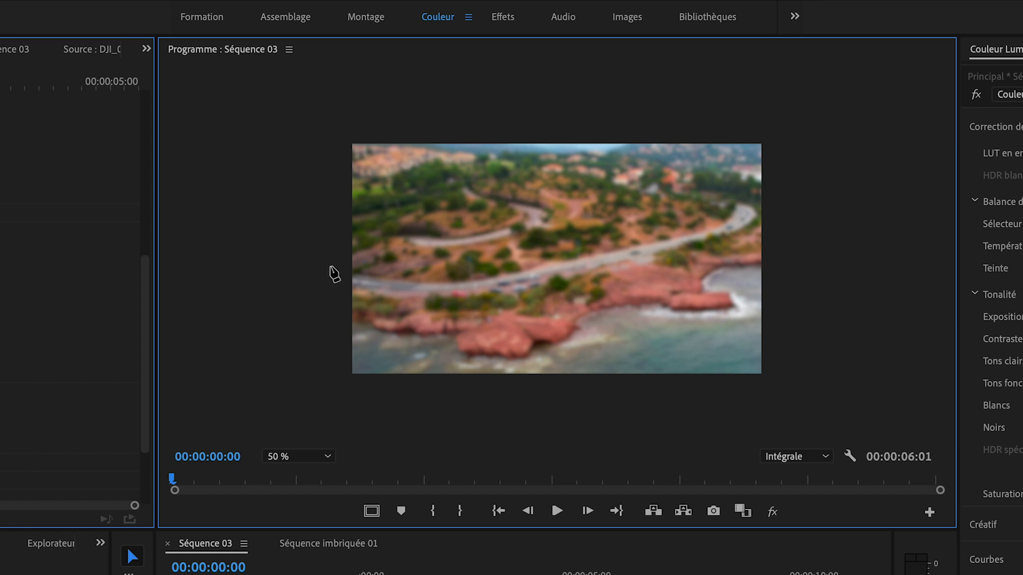
left_click(332, 250)
left_click(788, 173)
left_click(798, 245)
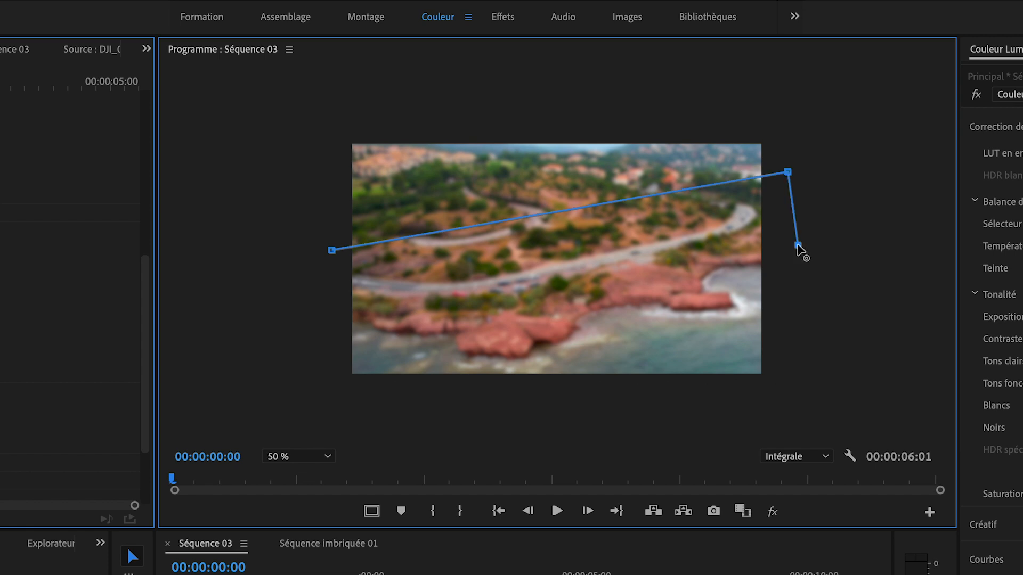
left_click(322, 326)
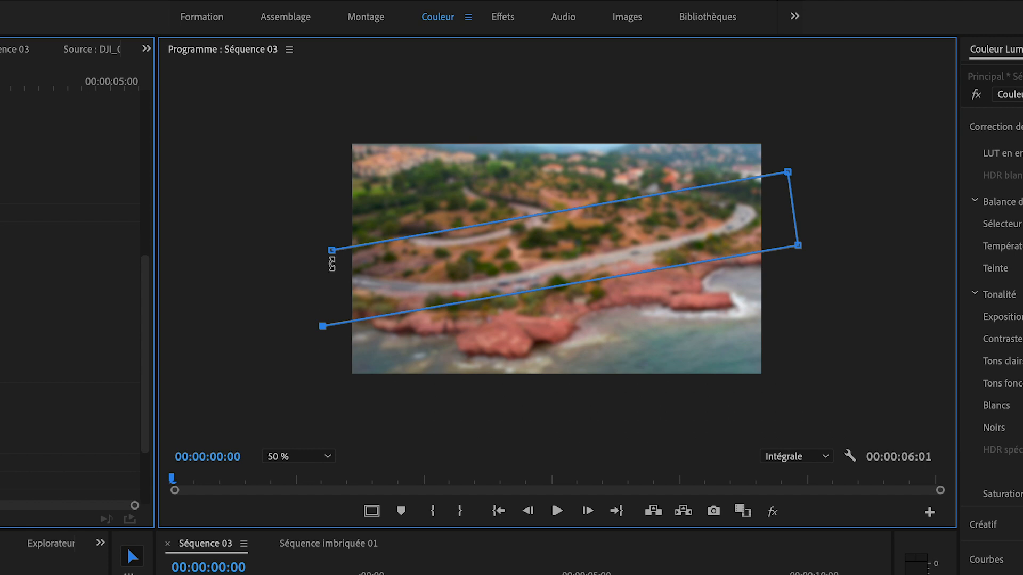
left_click(332, 250)
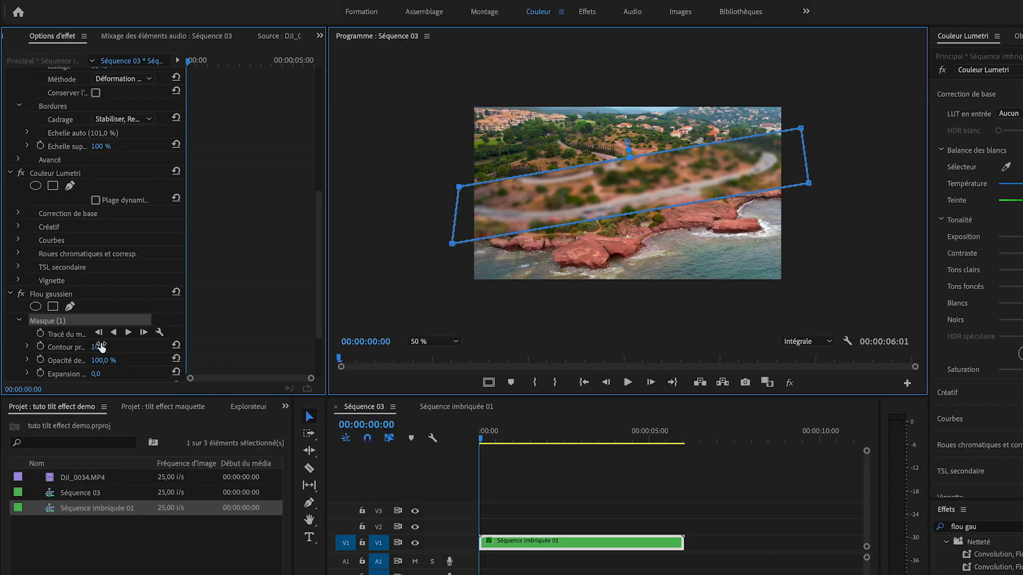
Invert the Gaussian blur mask so the blur applies outside the road strip.
scroll(61, 357, "down", 3)
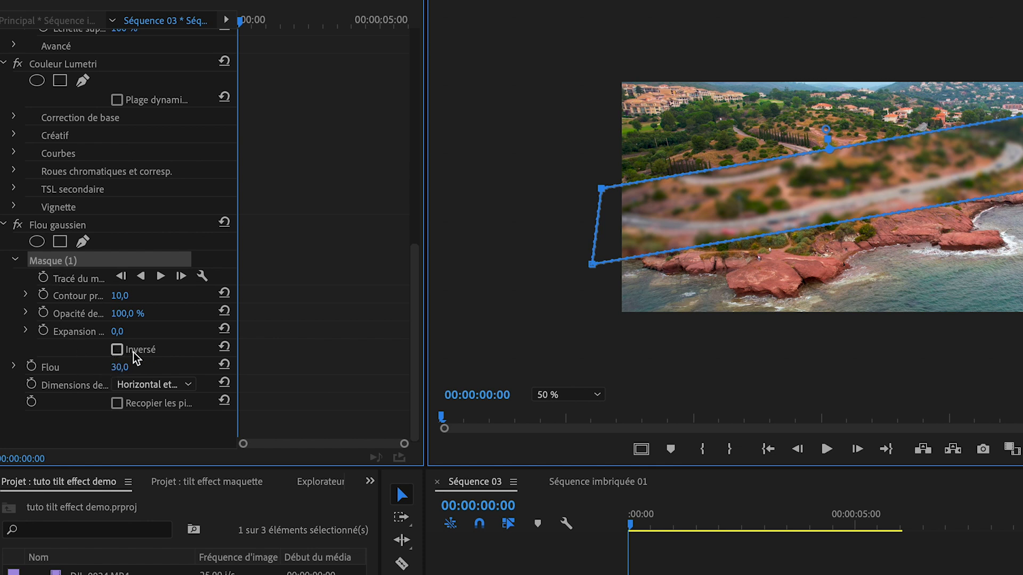
left_click(117, 350)
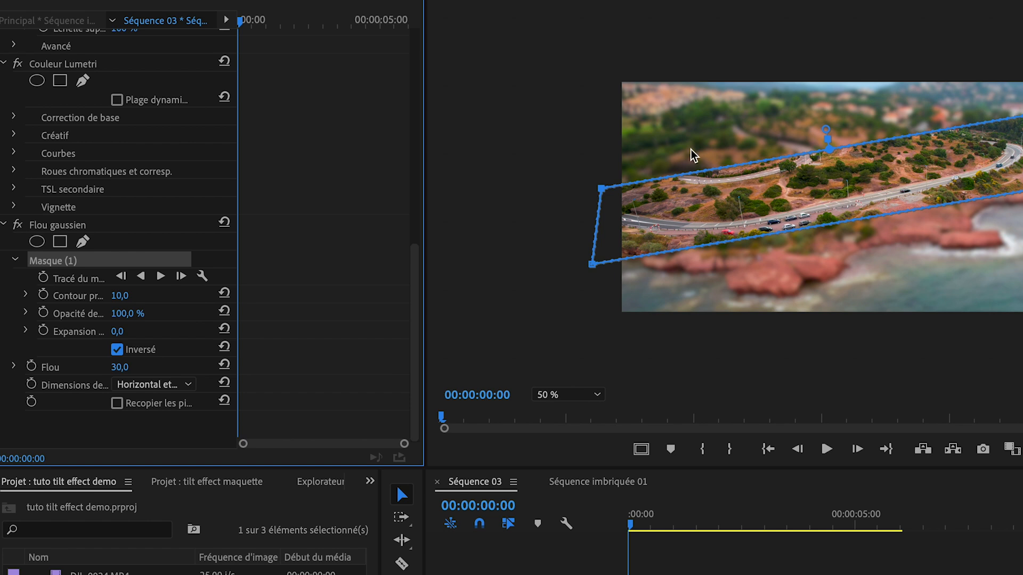
left_click(62, 448)
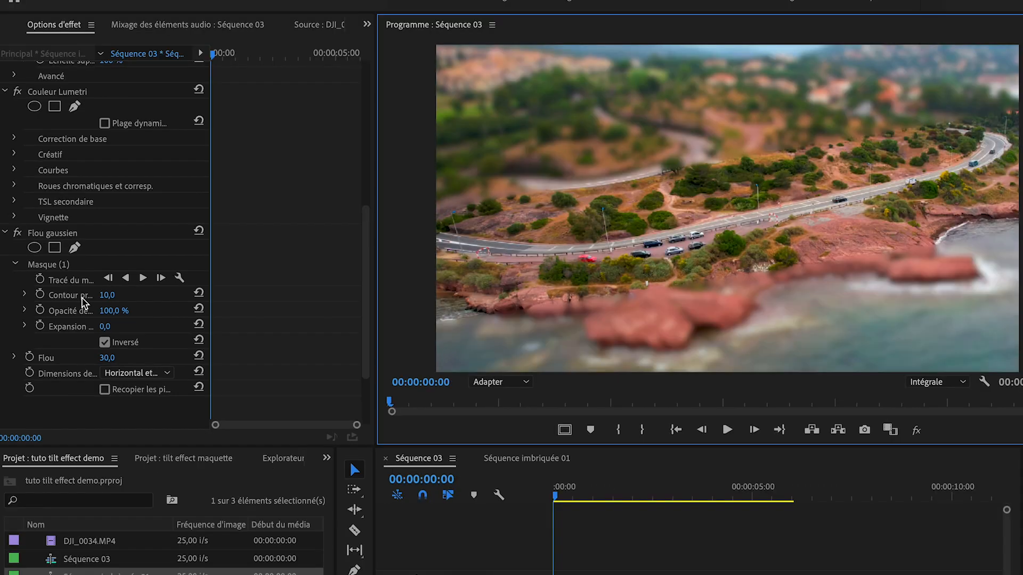
Set the feather of the inverted Gaussian blur mask to 200 to soften the transition around the road strip.
left_click(130, 284)
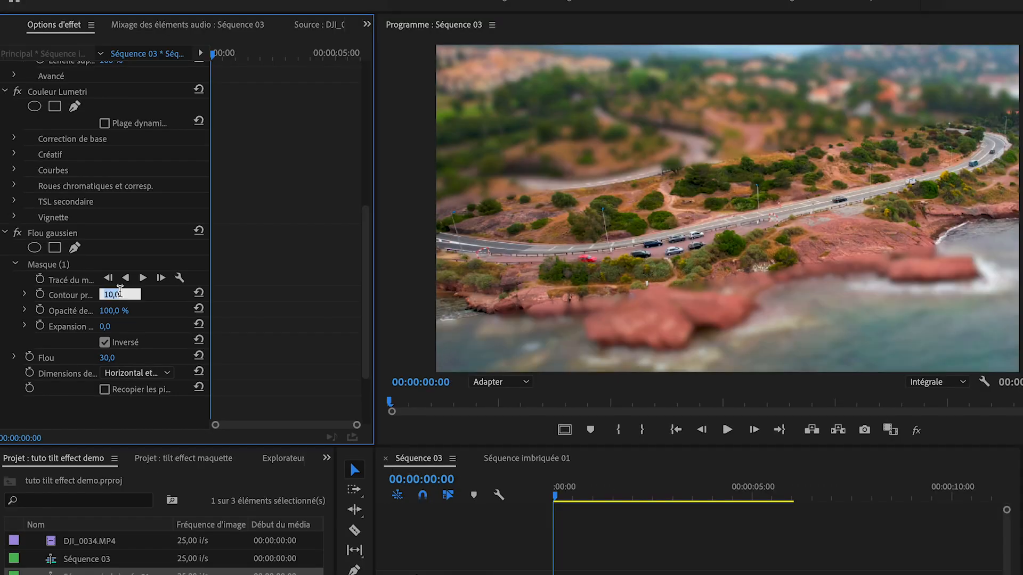
key("Return")
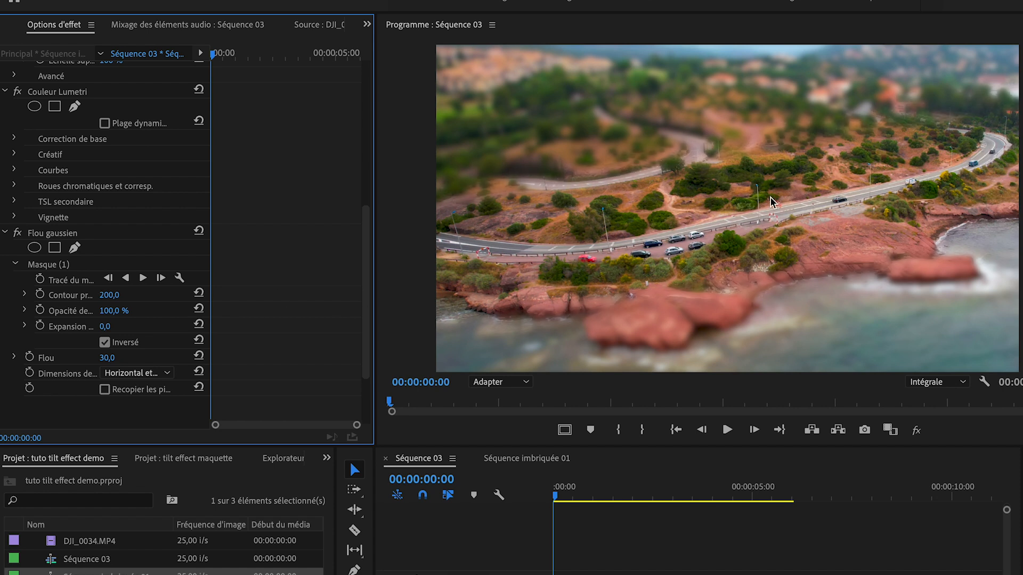
key("space")
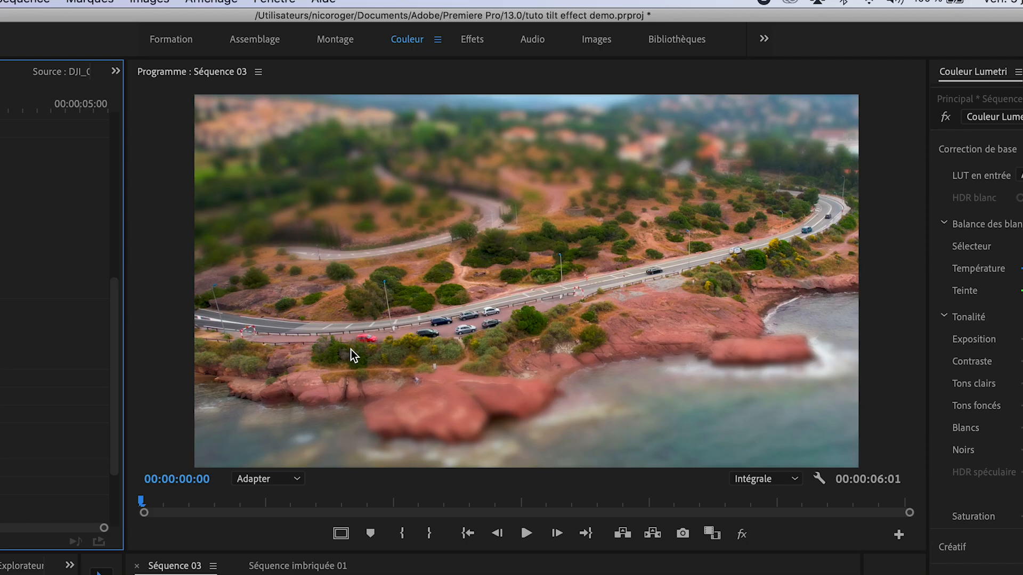
key("space")
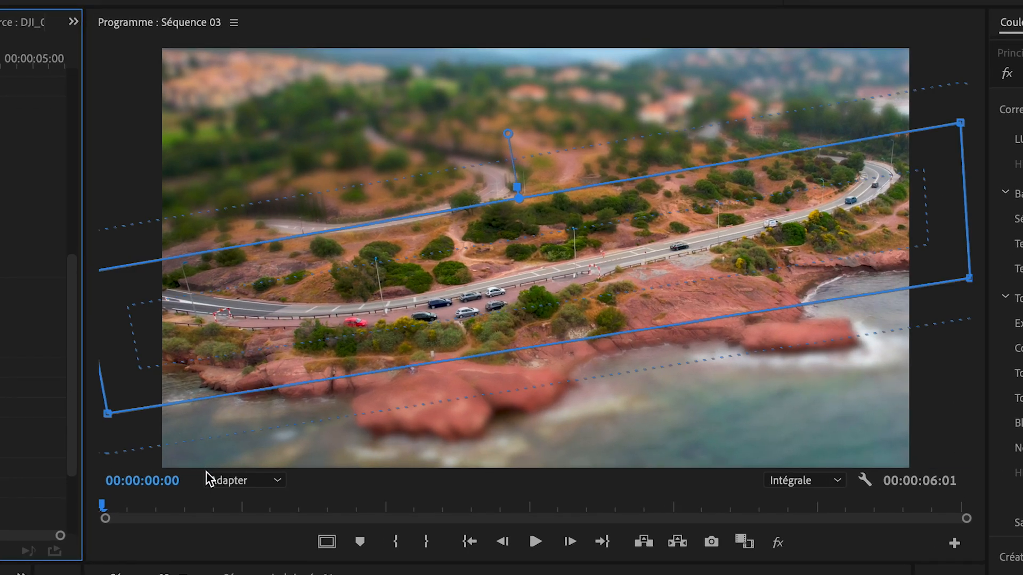
Show the sequence preview at 50 % and move the blur mask's lower-left corner slightly farther down and outward.
left_click(269, 483)
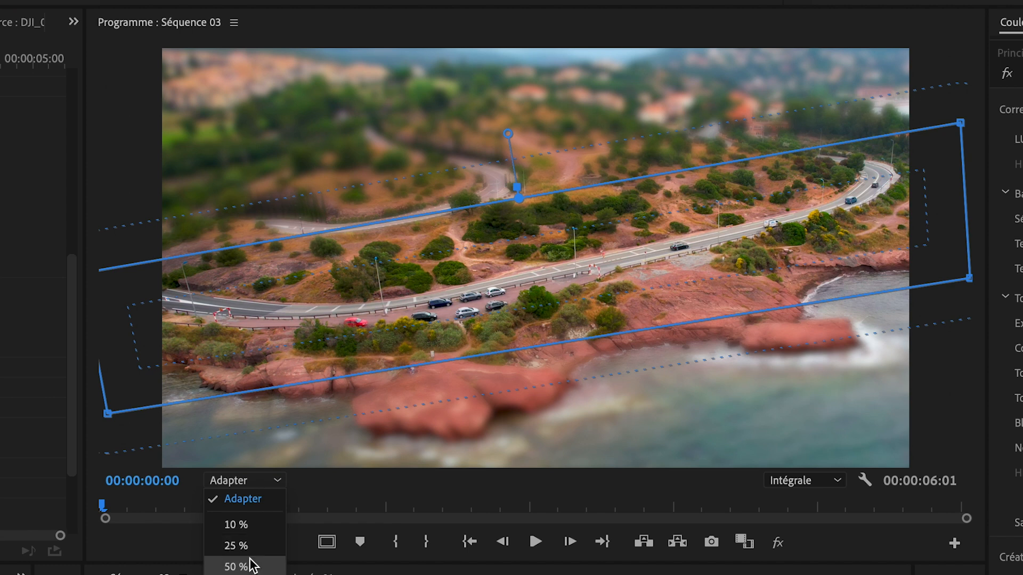
left_click(236, 566)
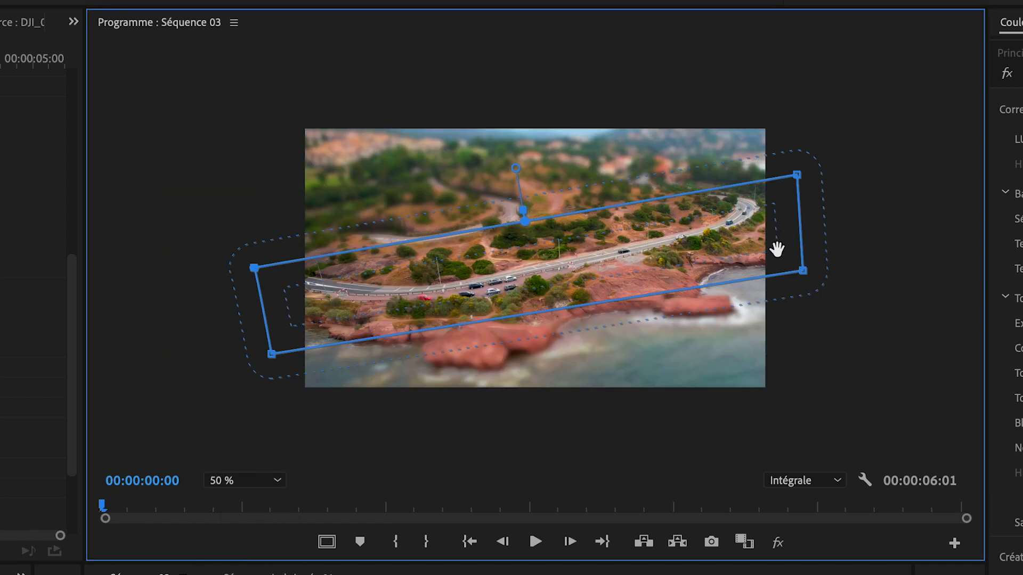
mouse_move(272, 354)
left_mouse_down()
mouse_move(245, 386)
mouse_move(269, 367)
left_mouse_up()
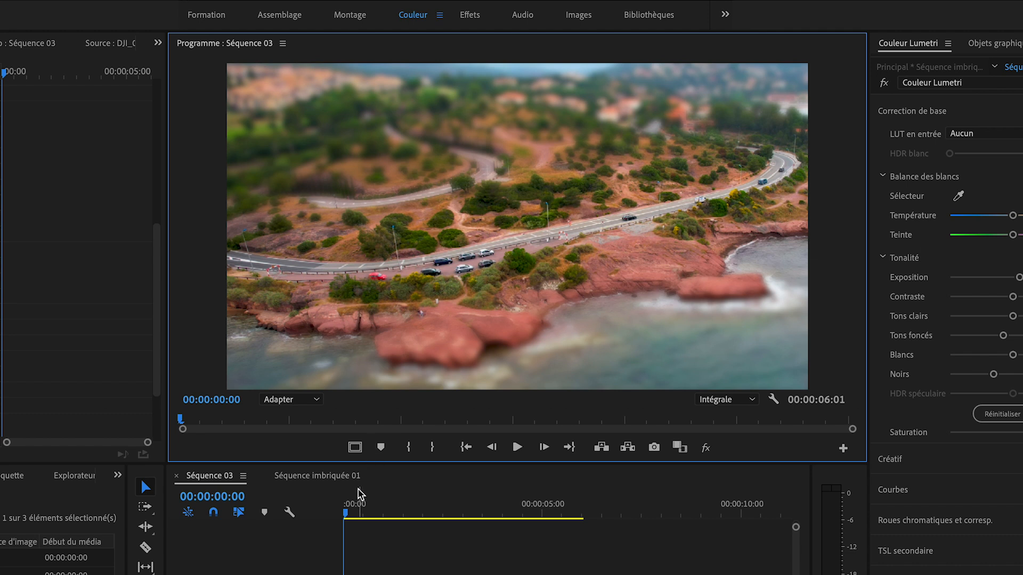
Play Séquence 03 from its start to review the miniature effect.
left_click_drag(354, 504, 307, 505)
key("space")
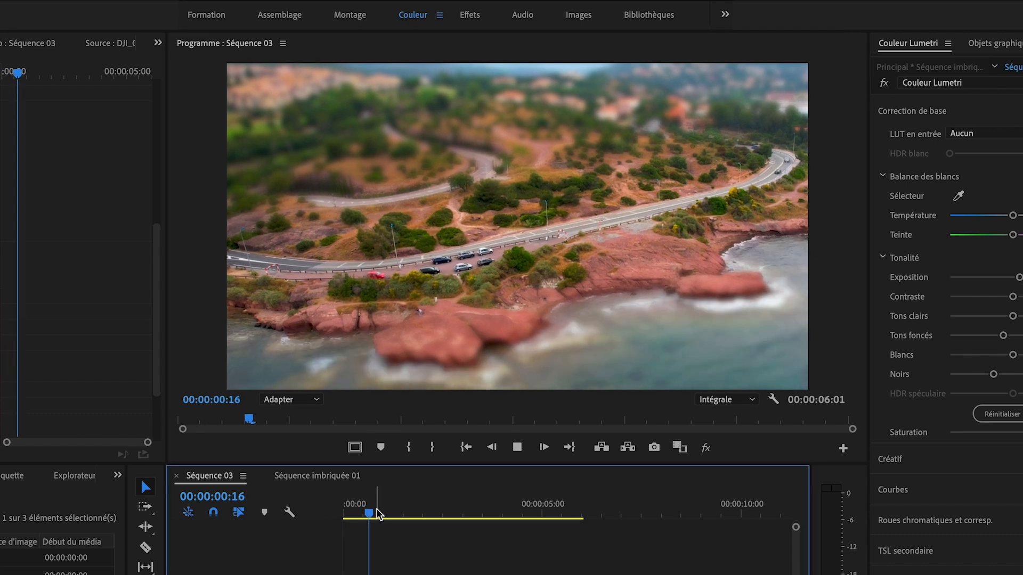